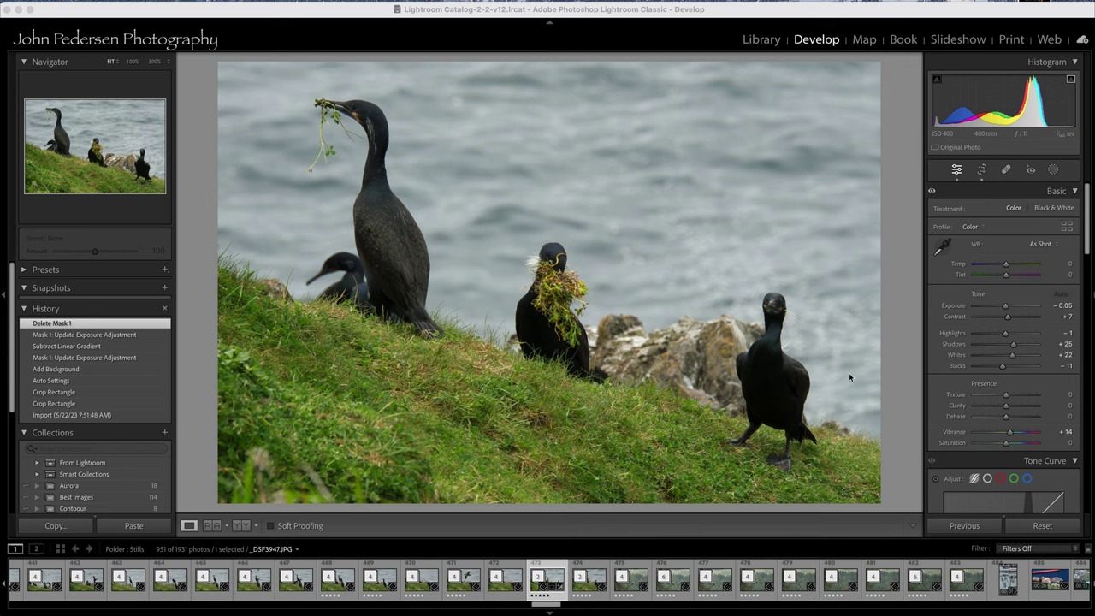
Create a new Background mask that covers everything around the cormorants
click(1053, 170)
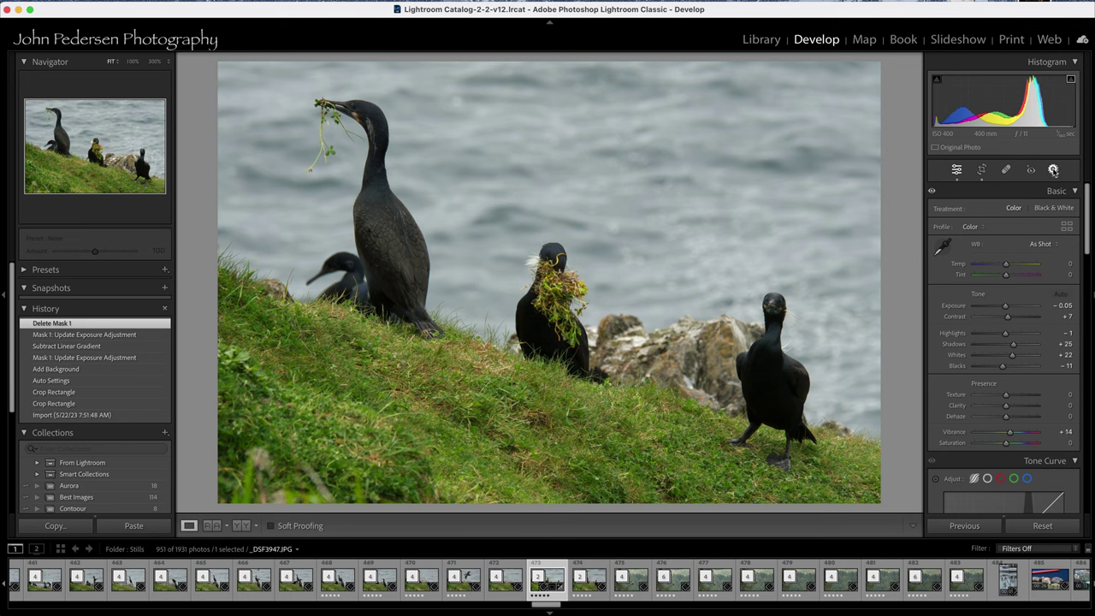
click(1053, 170)
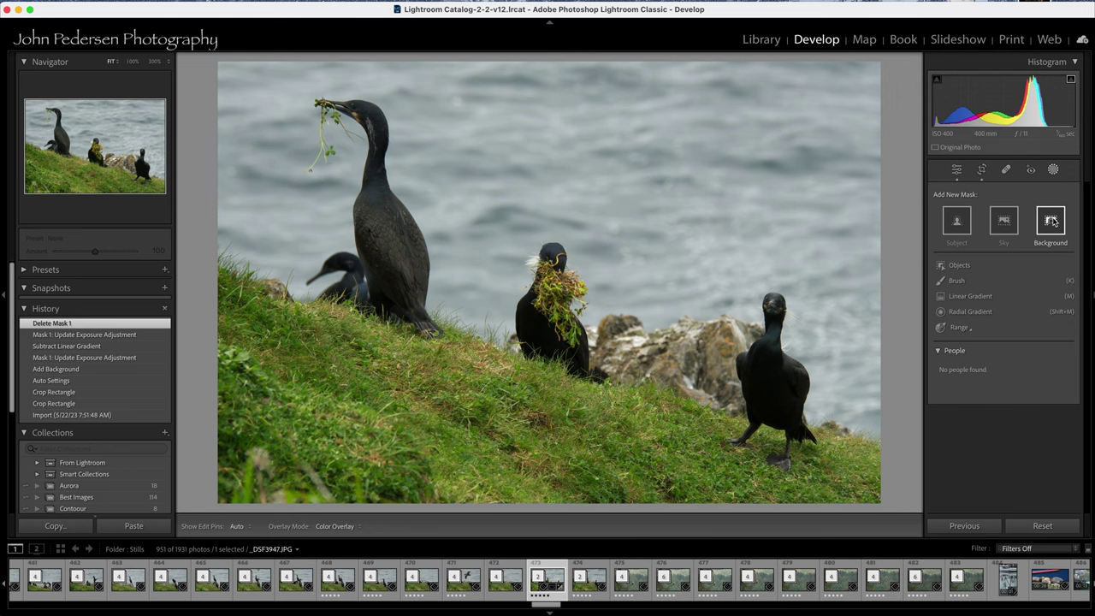
click(1053, 221)
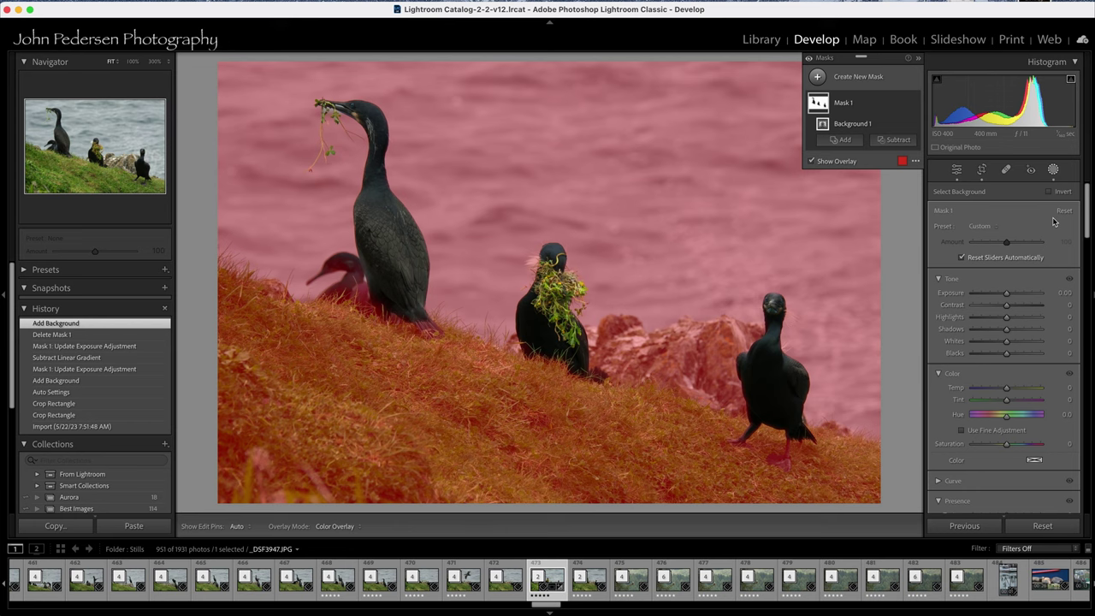
click(1053, 171)
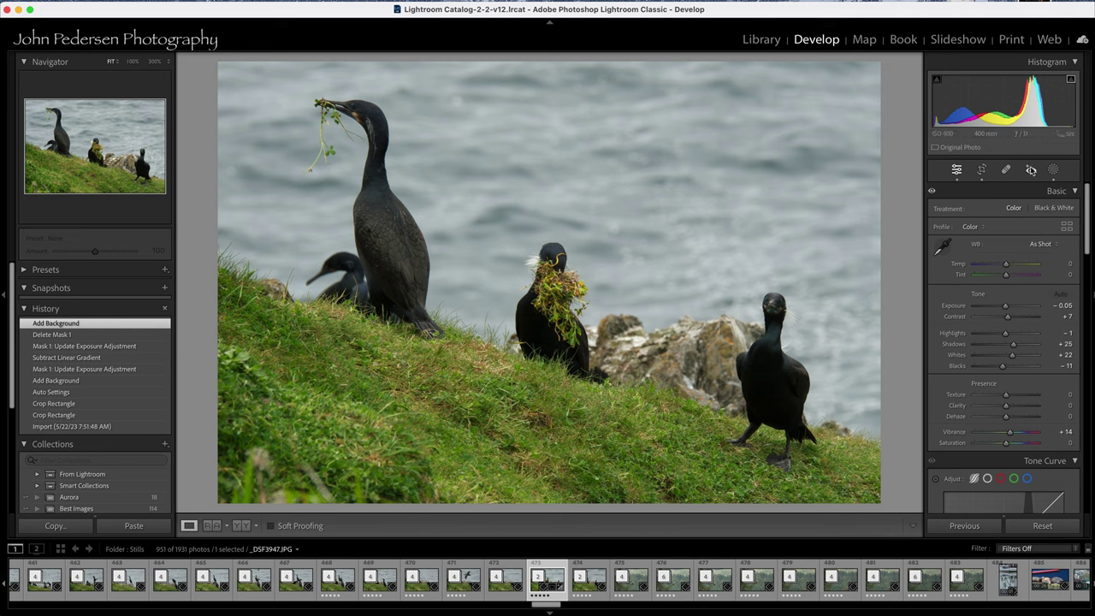
click(1054, 169)
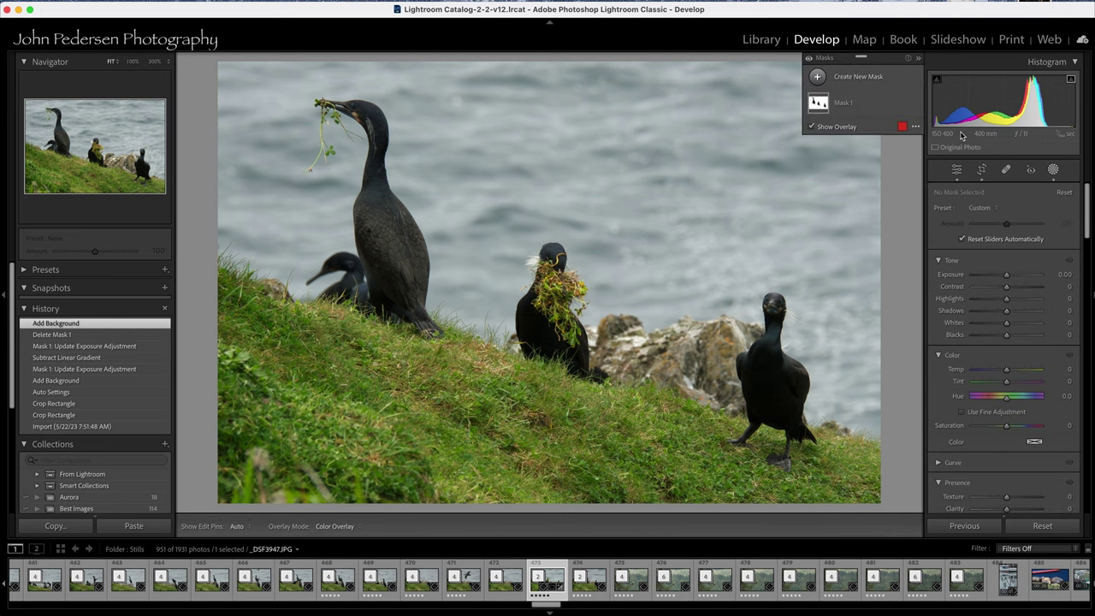
mouse_move(855, 103)
click(904, 103)
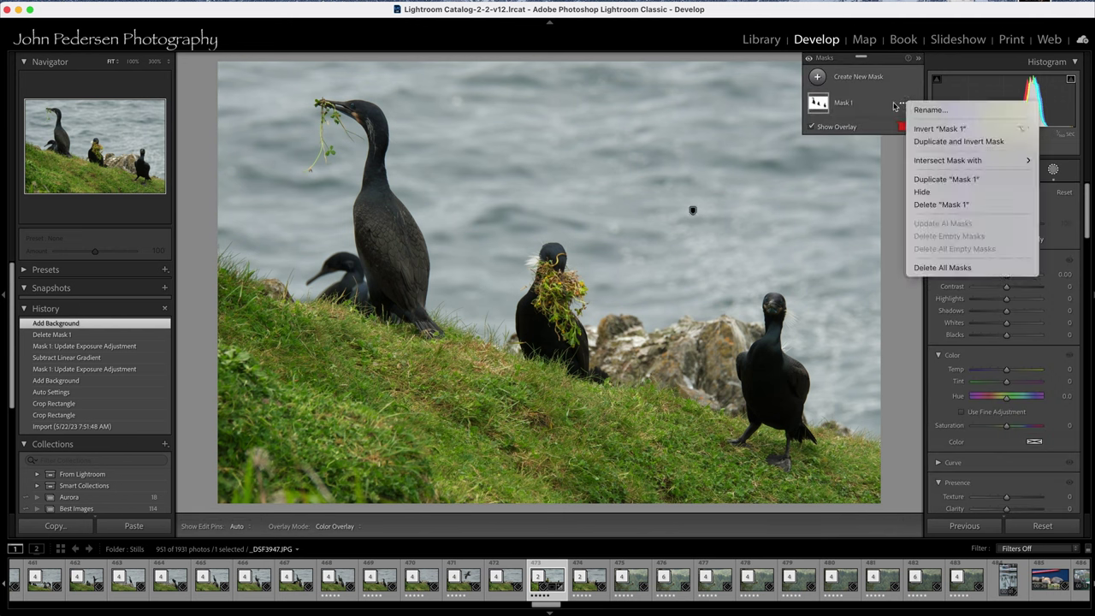
click(895, 104)
click(904, 104)
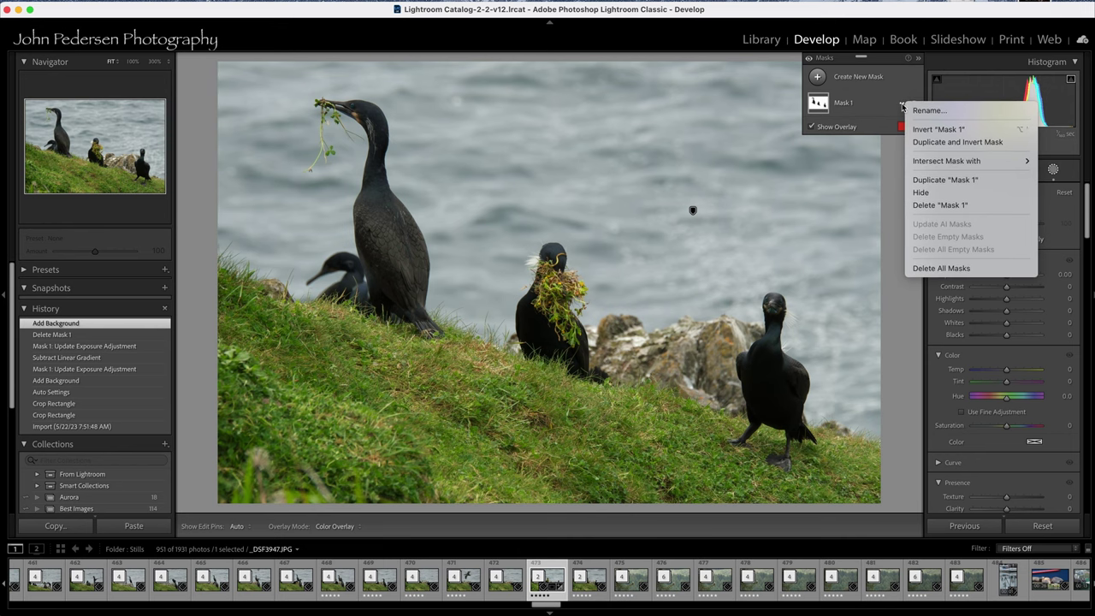
click(903, 104)
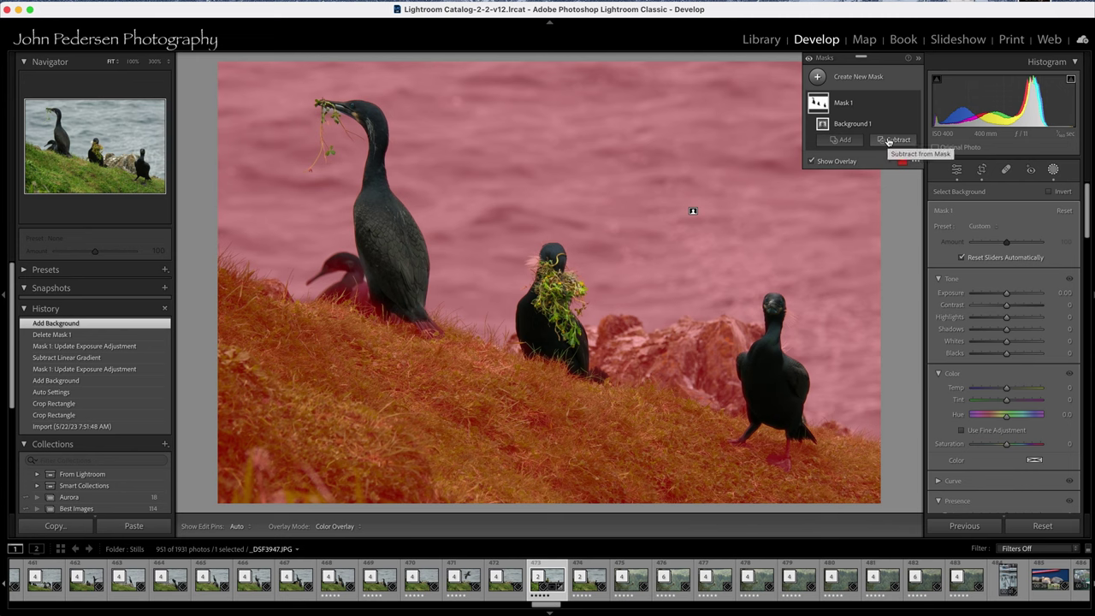
Subtract a linear gradient over the foreground grass from the background mask and set the mask's exposure to -0.99
click(888, 141)
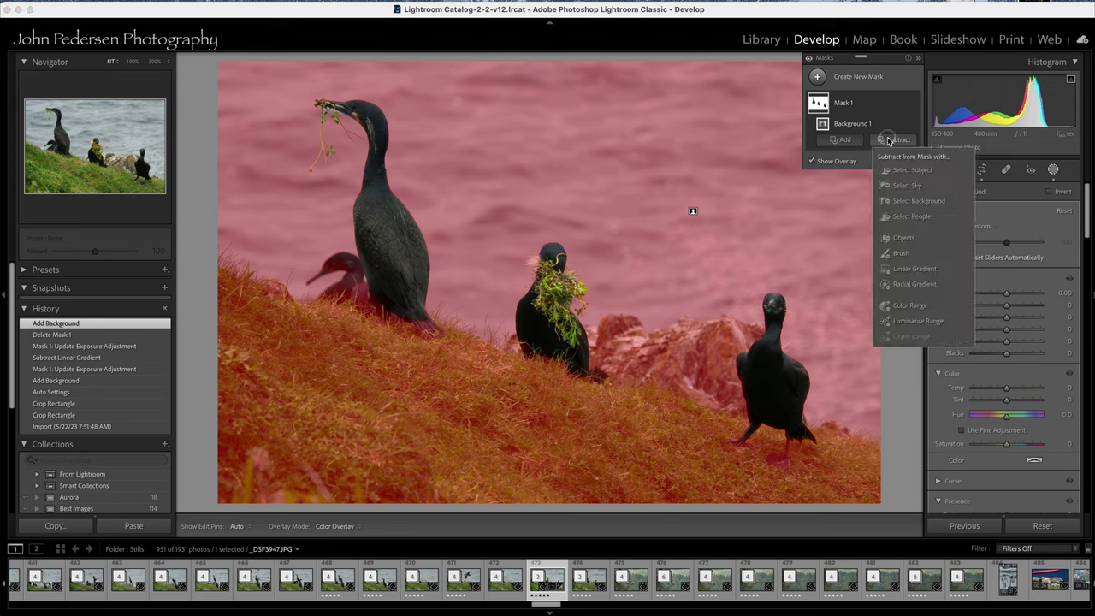
click(914, 268)
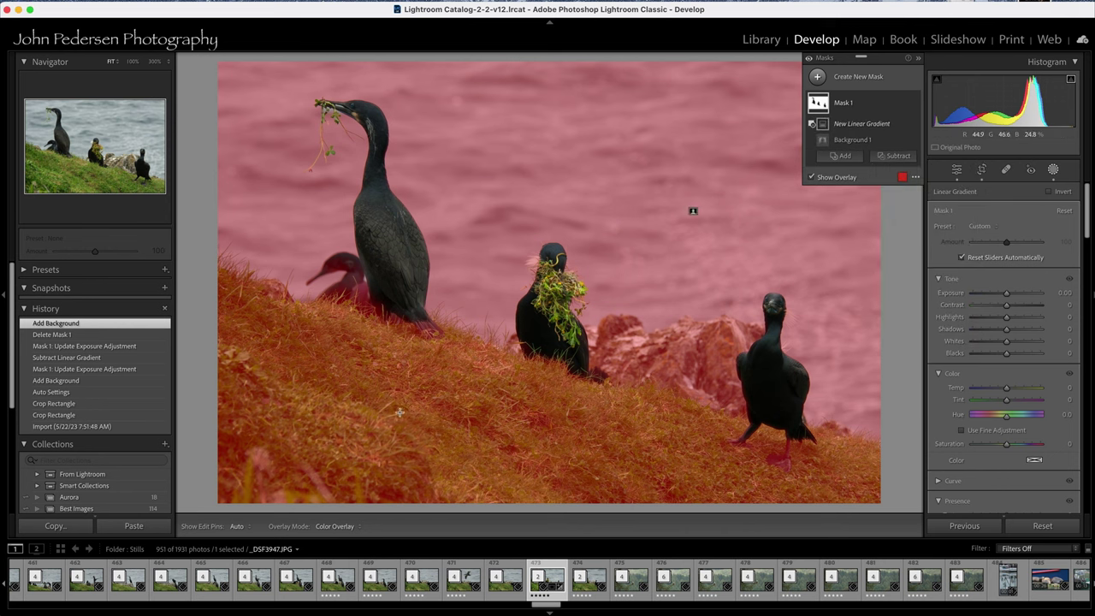
drag(399, 412, 439, 261)
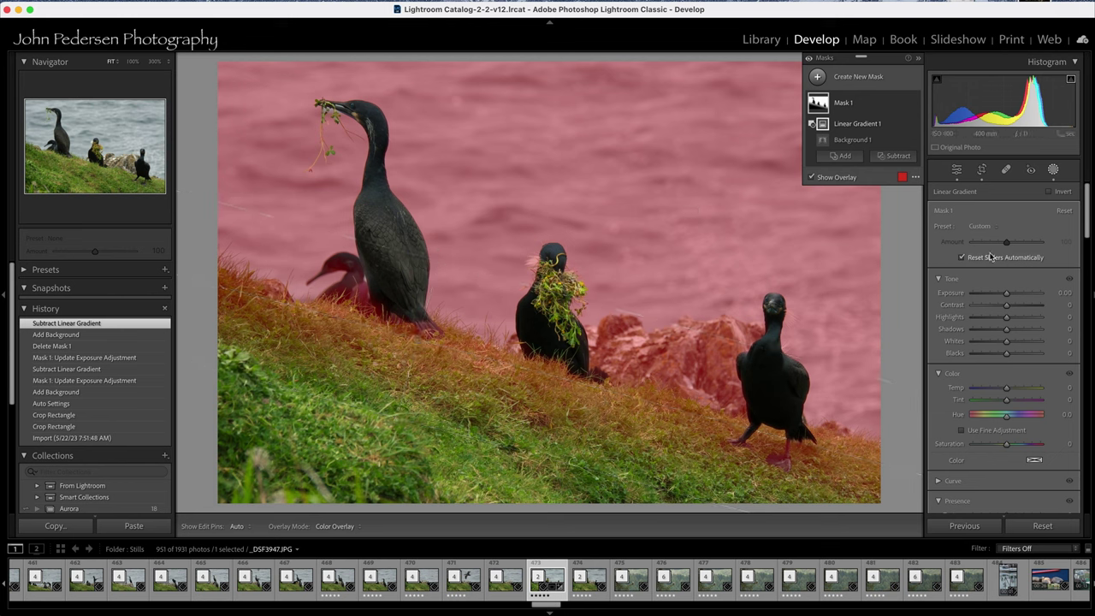
drag(1005, 293, 998, 295)
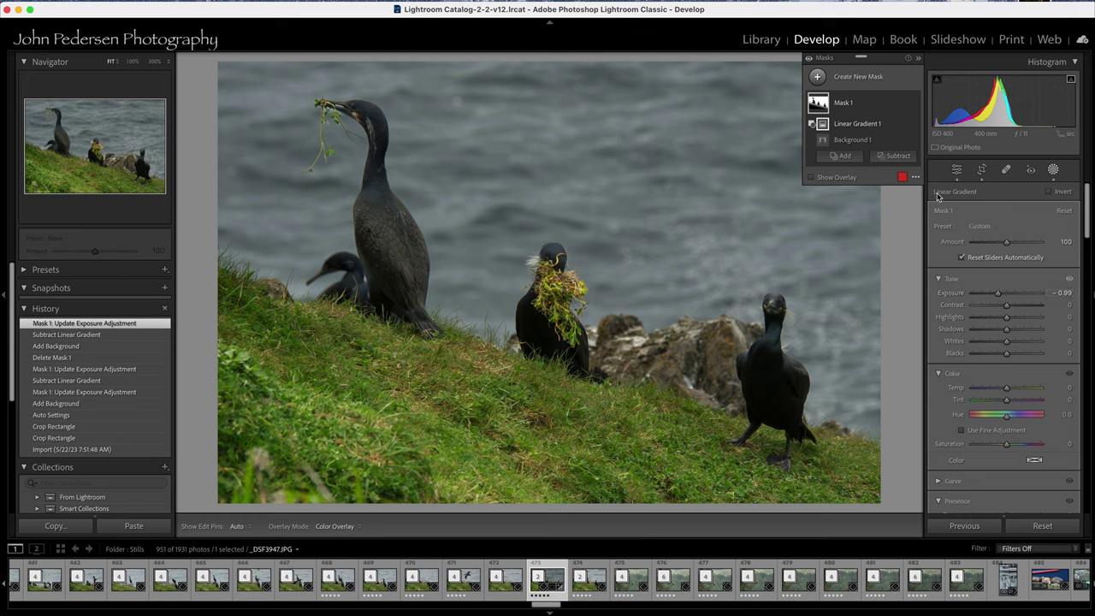
Narrow the subtracted linear gradient's transition and reposition its centre at the grass line by the tallest bird's feet
mouse_move(832, 125)
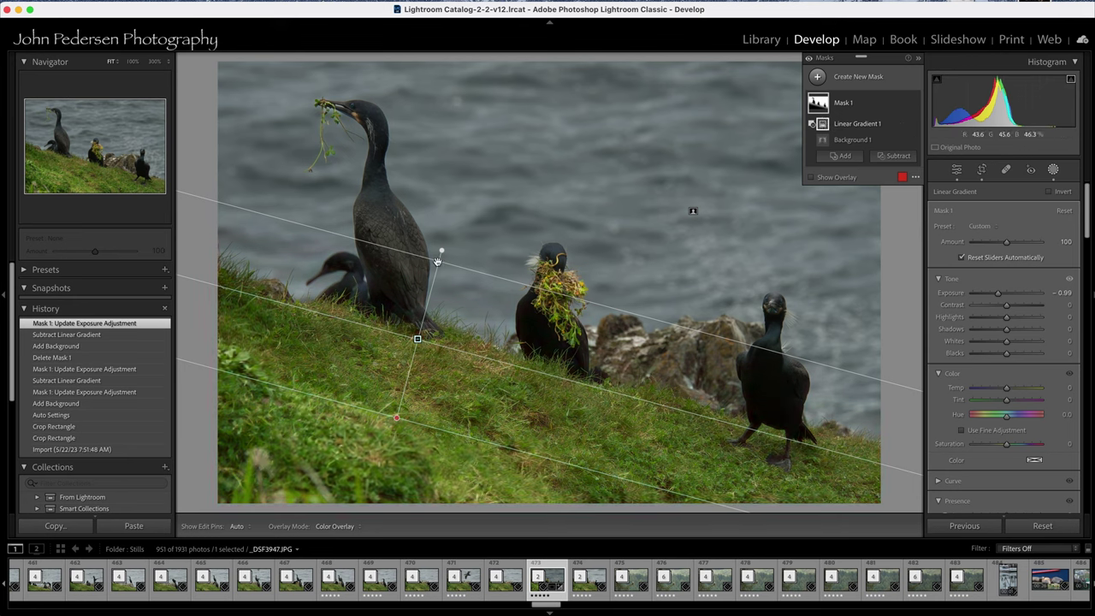
drag(438, 255, 437, 231)
drag(397, 418, 408, 385)
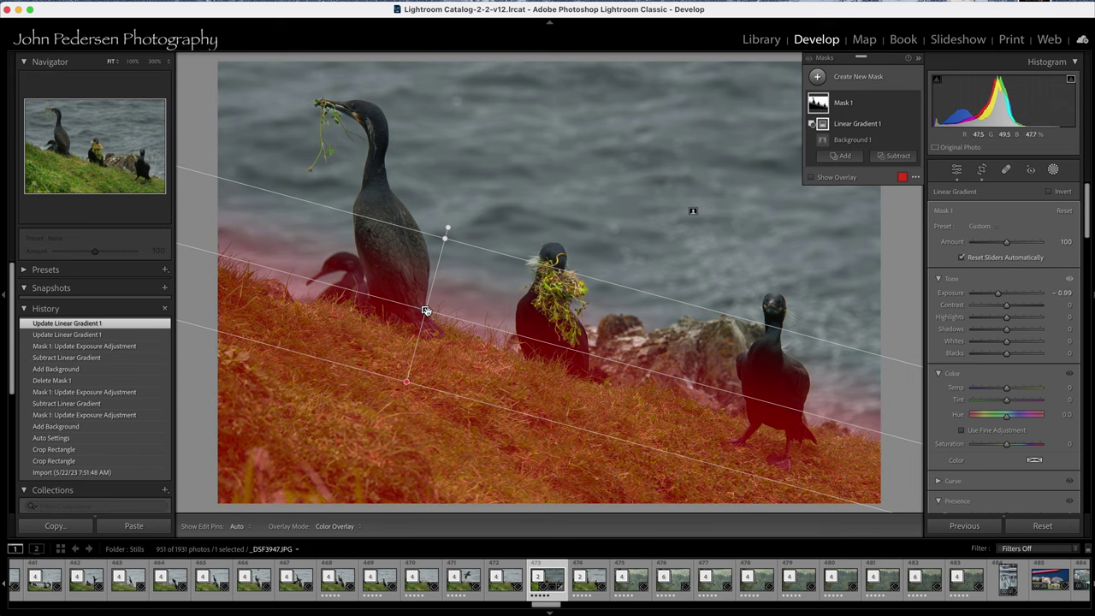
drag(423, 313, 416, 330)
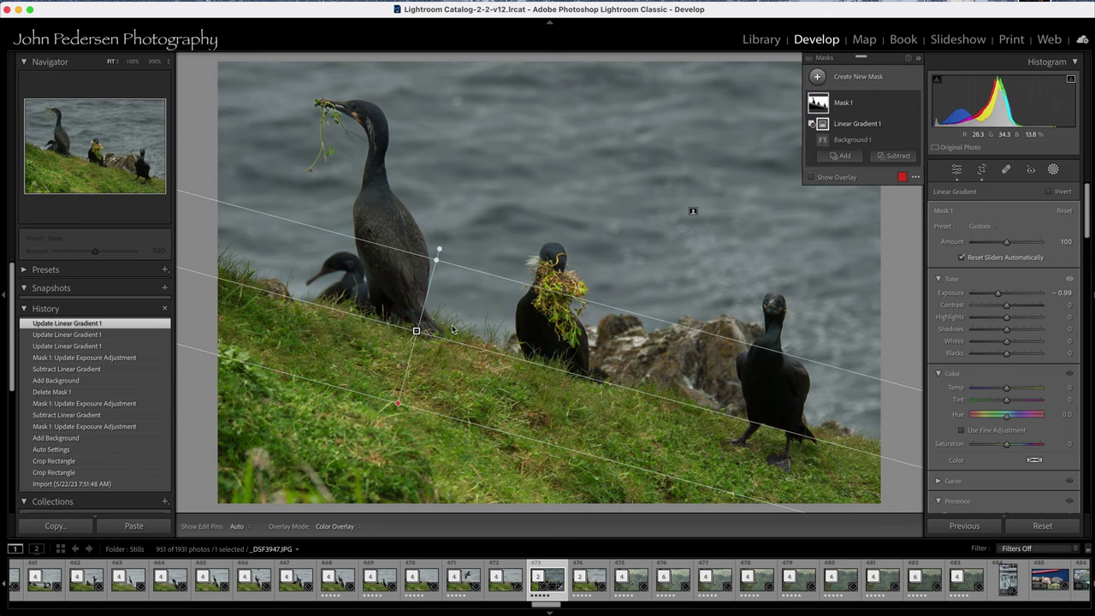
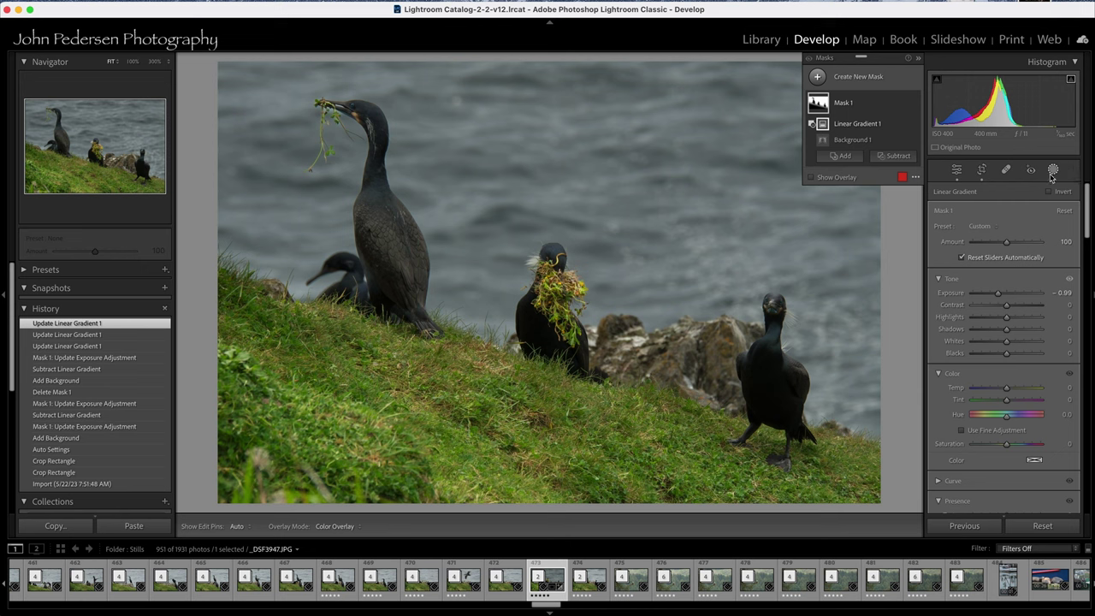
Paint a new brush mask of size 7.0 over the dark bodies of the three main cormorants and raise its exposure slightly
click(819, 78)
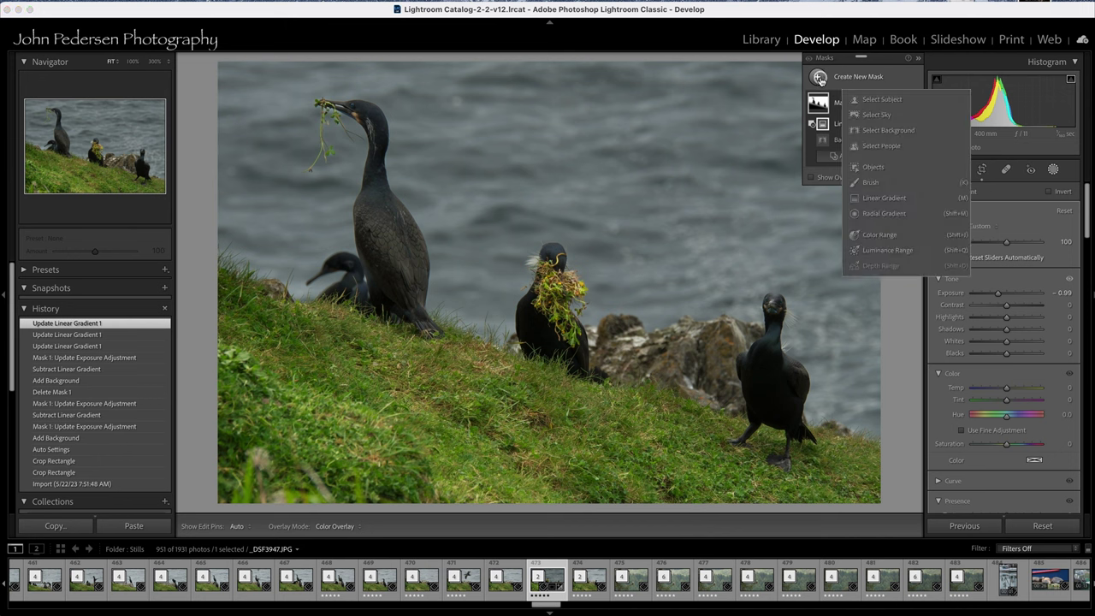
click(870, 182)
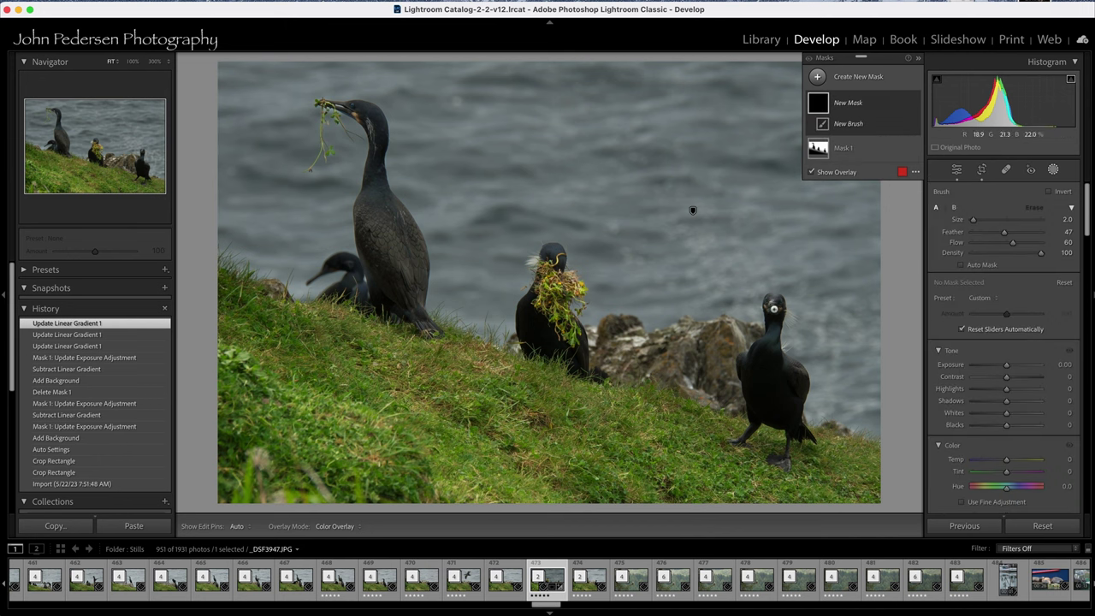
scroll(773, 308, up, 5)
mouse_move(773, 301)
mouse_down()
mouse_move(753, 416)
mouse_move(768, 374)
mouse_move(766, 404)
mouse_move(780, 376)
mouse_move(796, 436)
mouse_move(803, 383)
mouse_move(793, 365)
mouse_move(756, 363)
mouse_up()
mouse_move(525, 325)
mouse_down()
mouse_move(538, 351)
mouse_move(577, 357)
mouse_move(560, 349)
mouse_up()
mouse_move(409, 295)
mouse_down()
mouse_move(371, 233)
mouse_move(378, 196)
mouse_move(407, 282)
mouse_move(403, 224)
mouse_move(397, 212)
mouse_move(417, 304)
mouse_move(377, 179)
mouse_move(366, 224)
mouse_up()
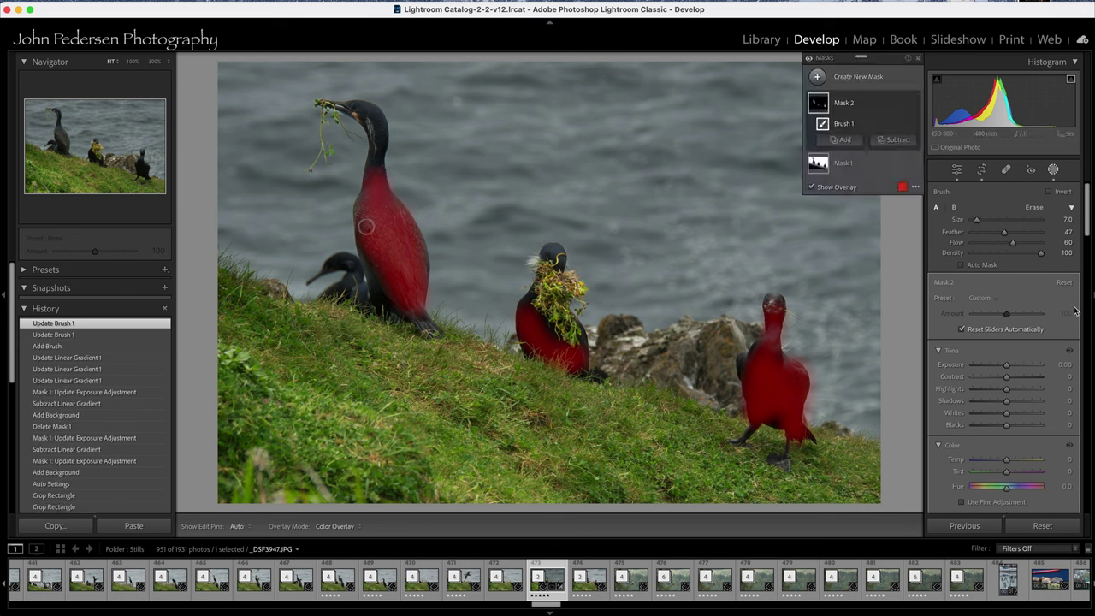
drag(1006, 365, 1014, 369)
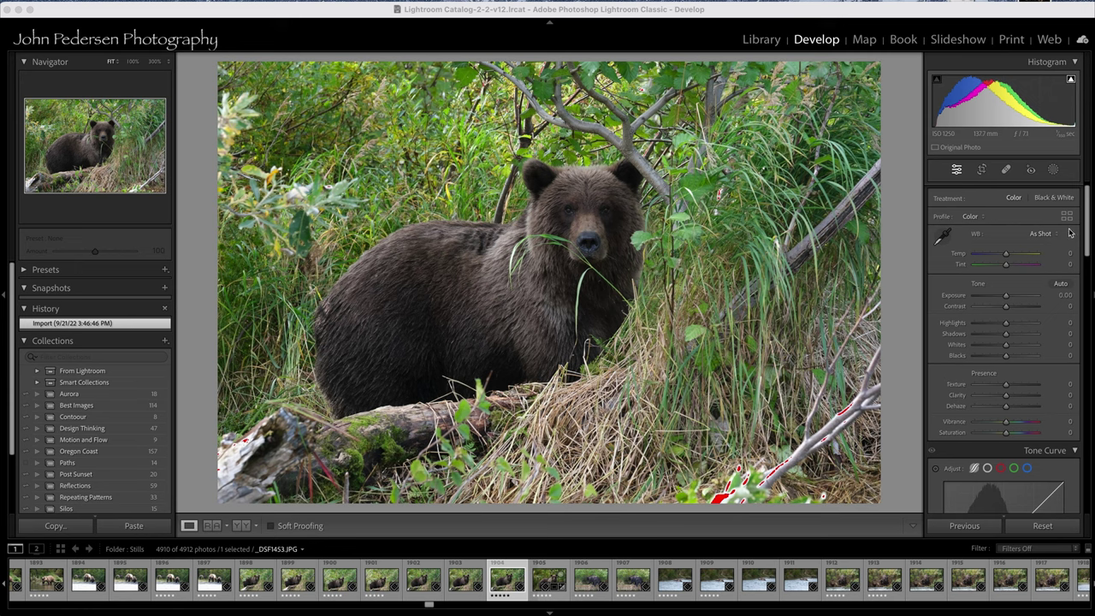
Create a Subject mask on the bear and set its shadows to 16, exposure to 0.32 and temperature to 6
click(1053, 170)
click(1053, 171)
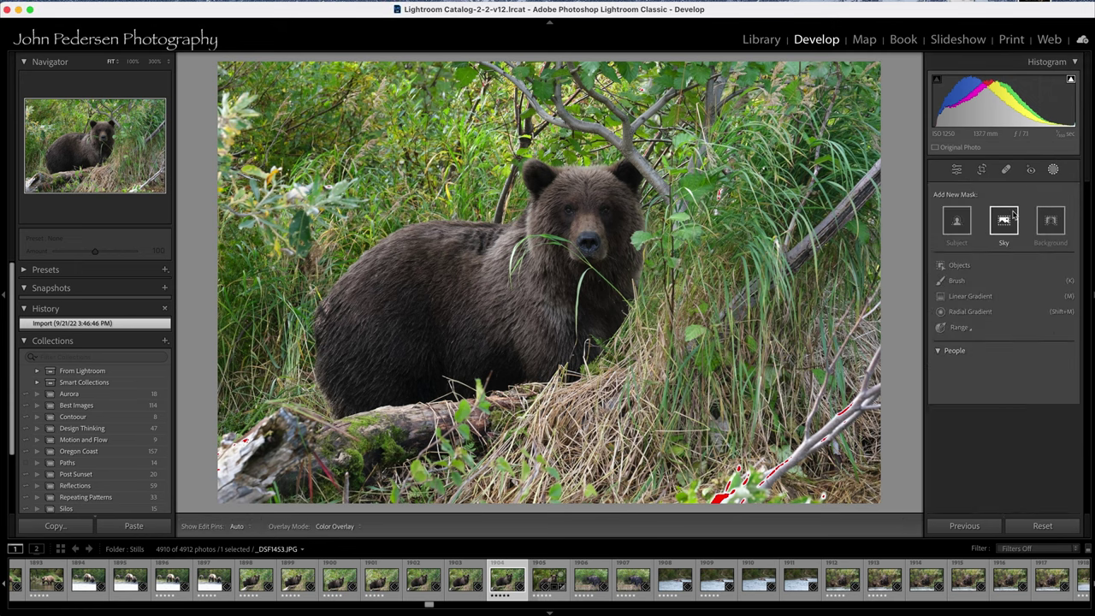
click(957, 220)
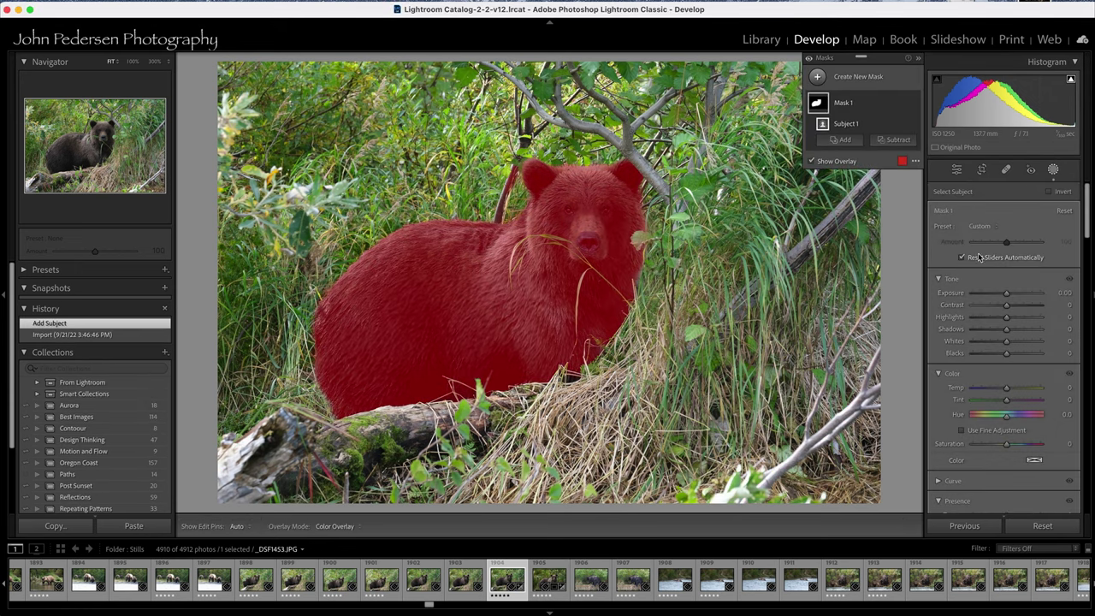
drag(1007, 332, 1012, 330)
drag(1006, 292, 1009, 294)
drag(1007, 389, 1012, 391)
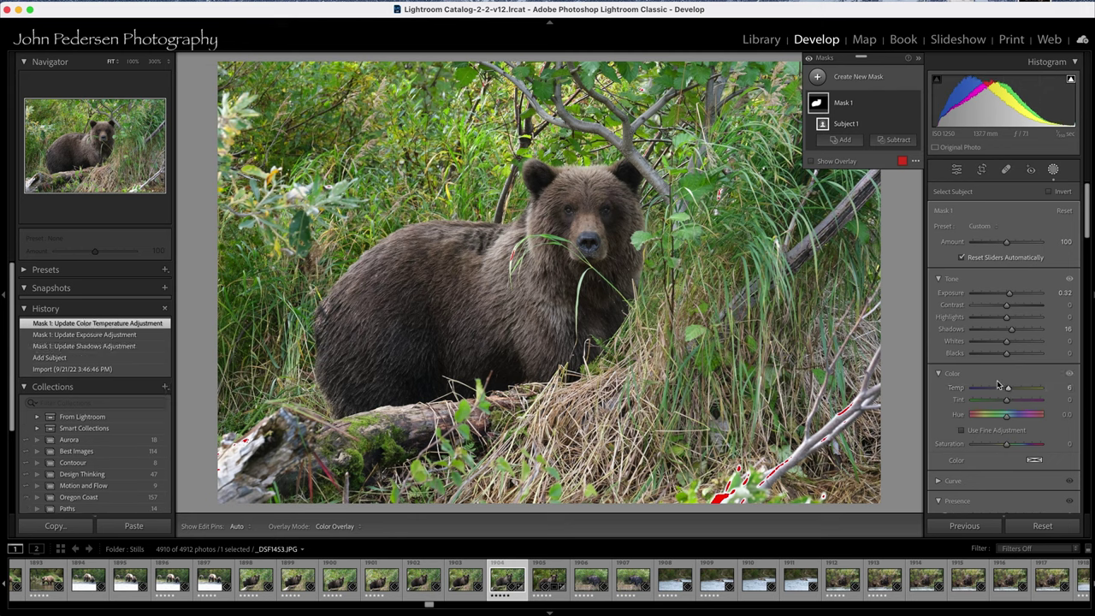
Add a second mask for the background behind the bear and set its exposure to -0.96
click(817, 76)
click(886, 130)
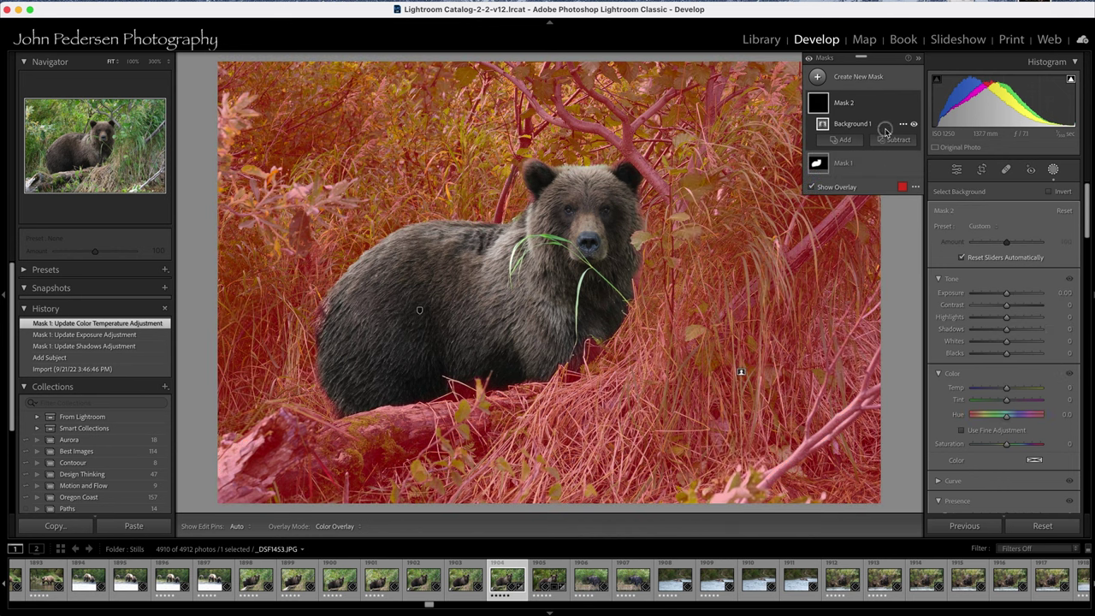
mouse_move(828, 177)
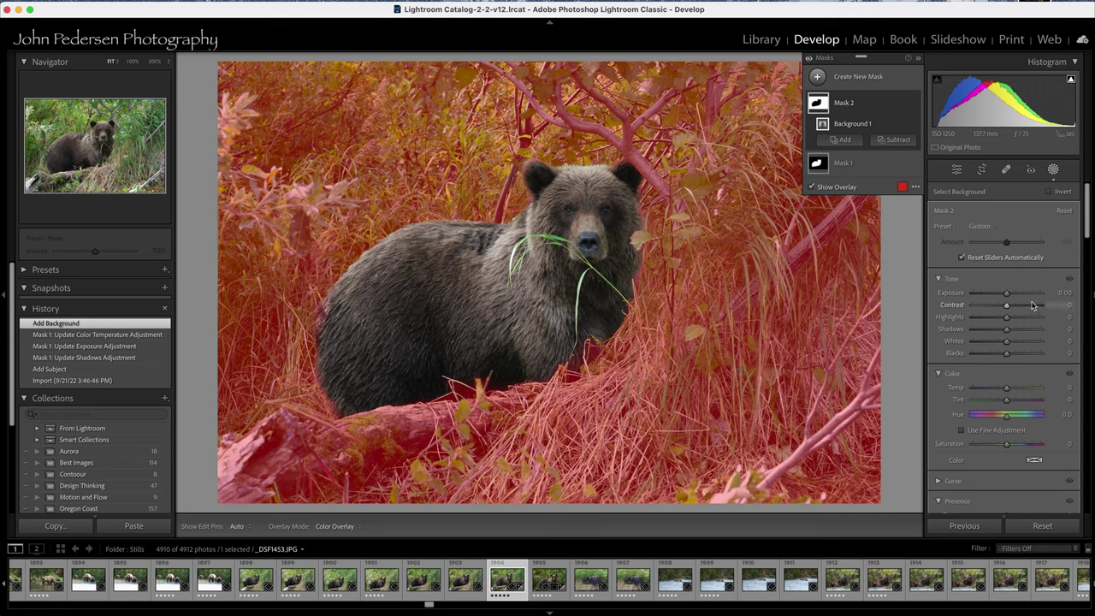
drag(1007, 293, 1000, 295)
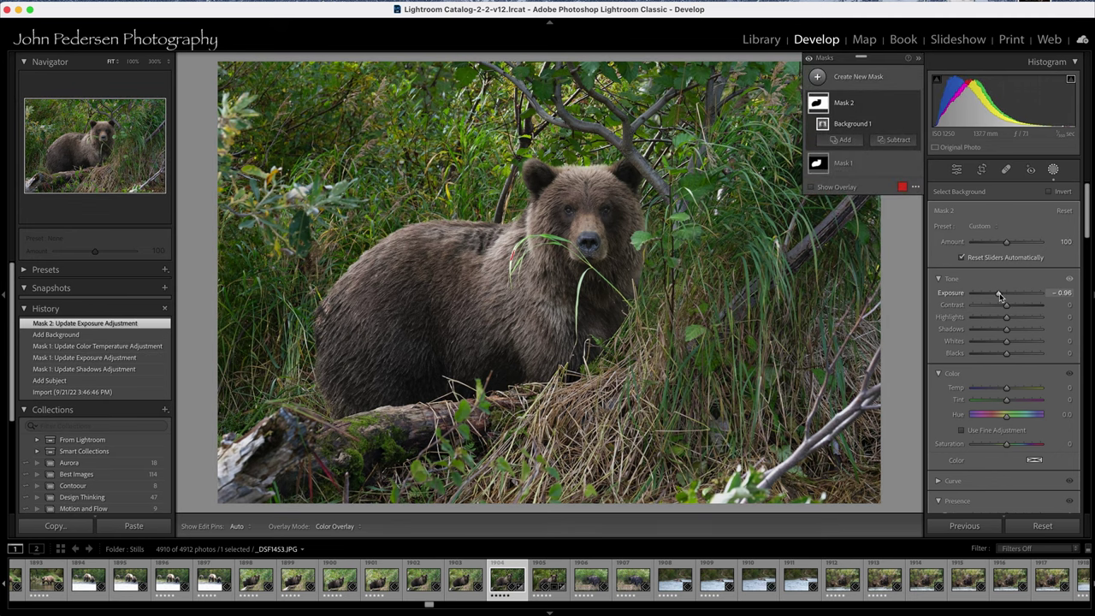
Compare the imported bear photo with the latest masked edit by switching between their history states
click(54, 393)
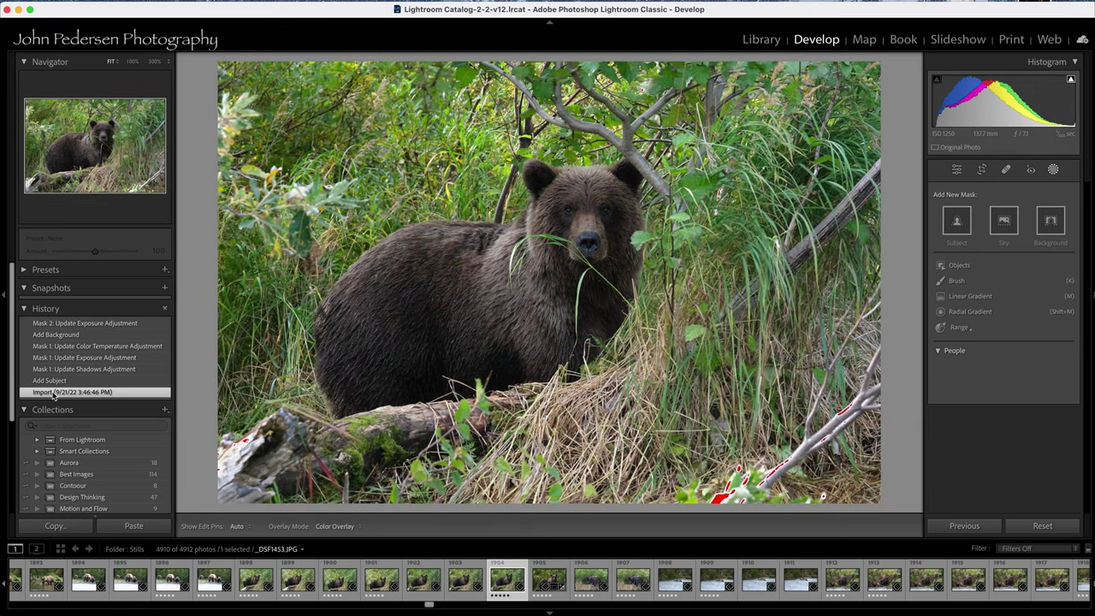
click(64, 323)
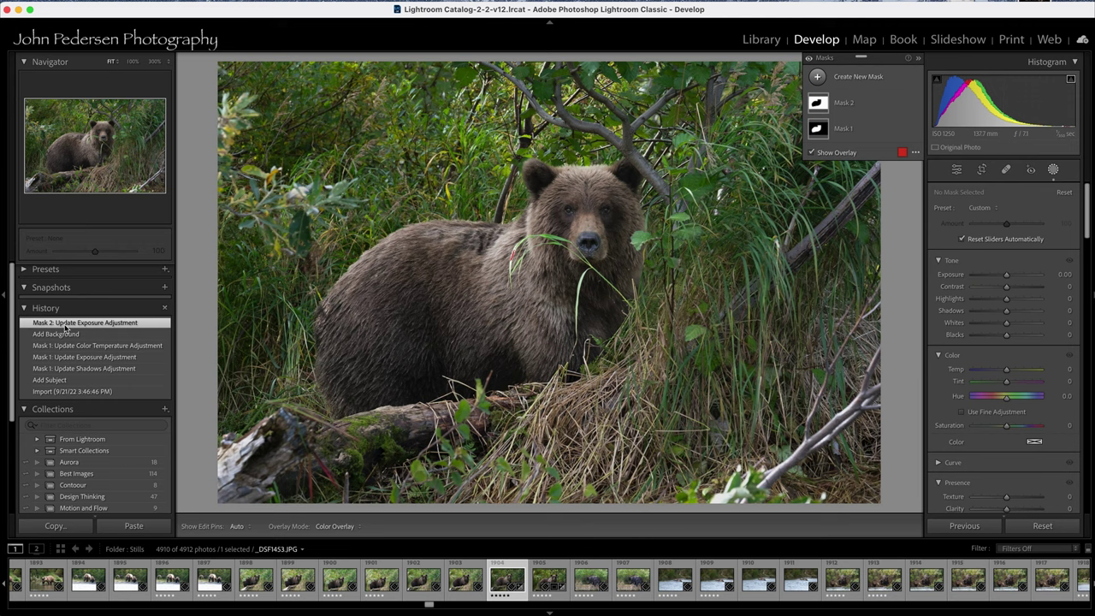
click(75, 391)
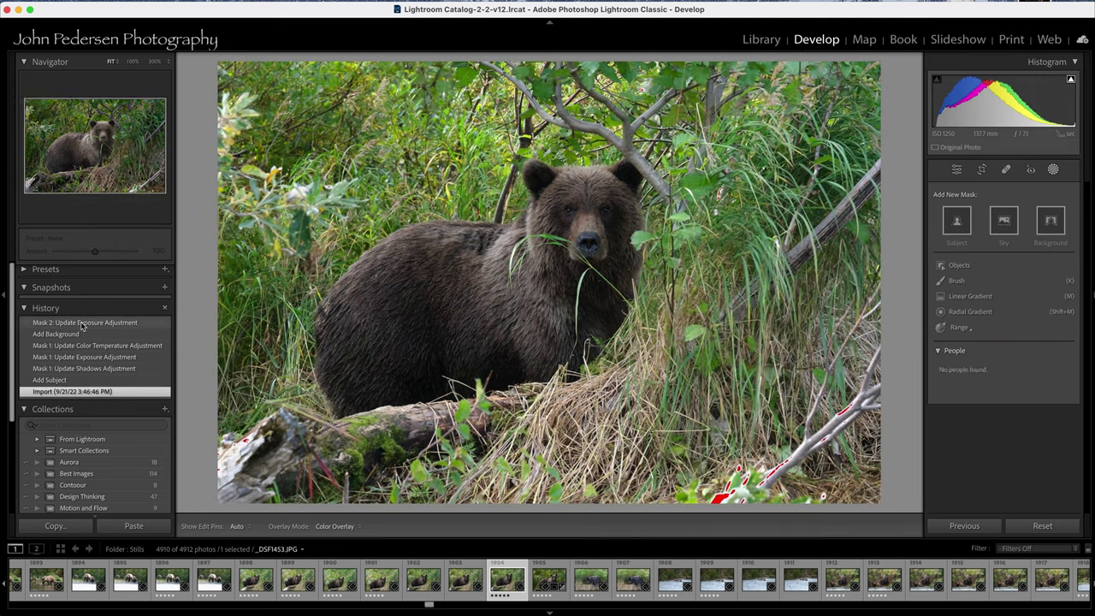
click(82, 324)
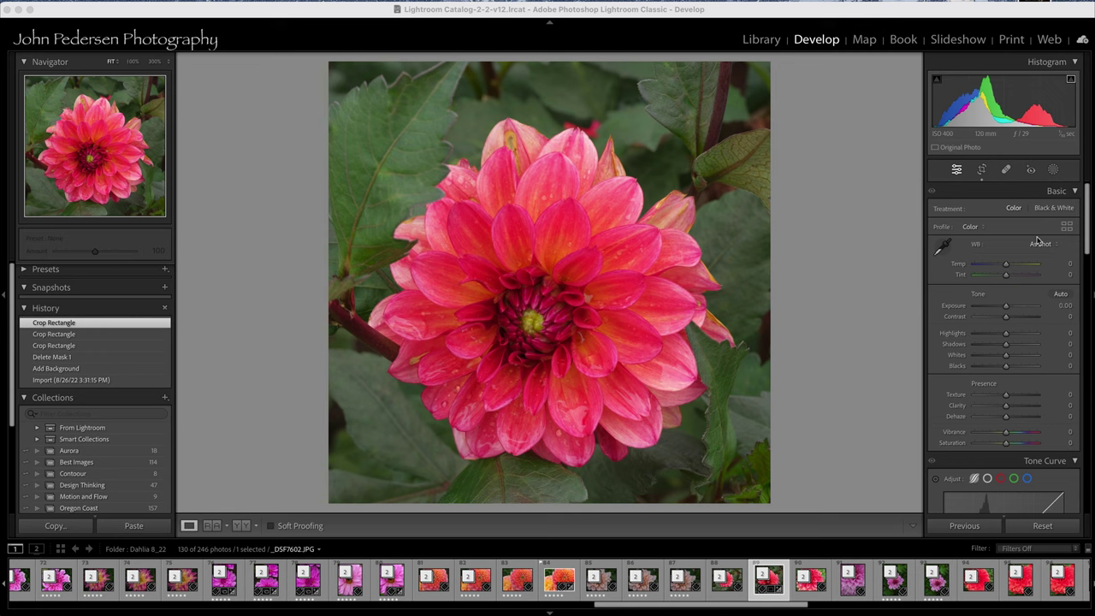
Create a Background mask around the dahlia and set its exposure to -0.72
click(1053, 169)
click(1050, 222)
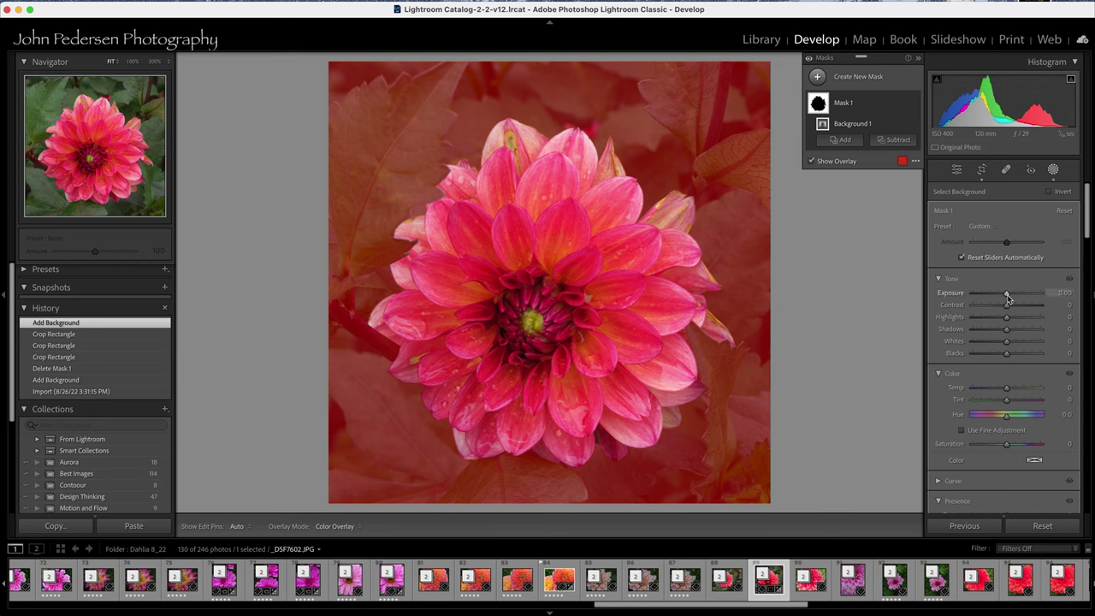
drag(1007, 296, 1001, 296)
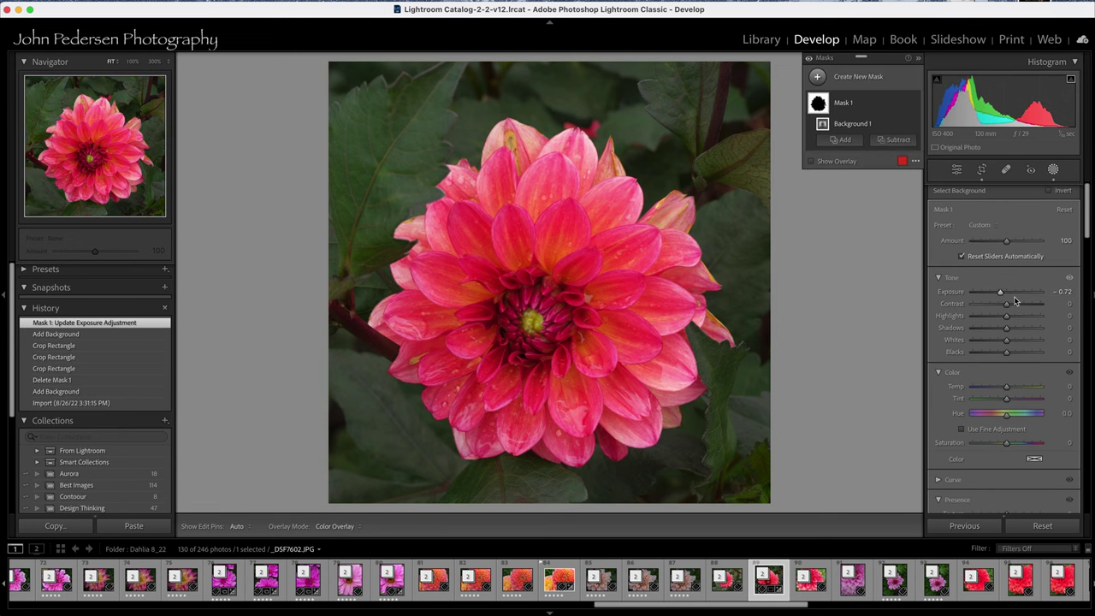
Add a Subject mask on the dahlia and set its saturation to 16, shadows to 21 and exposure to 0.31
click(817, 76)
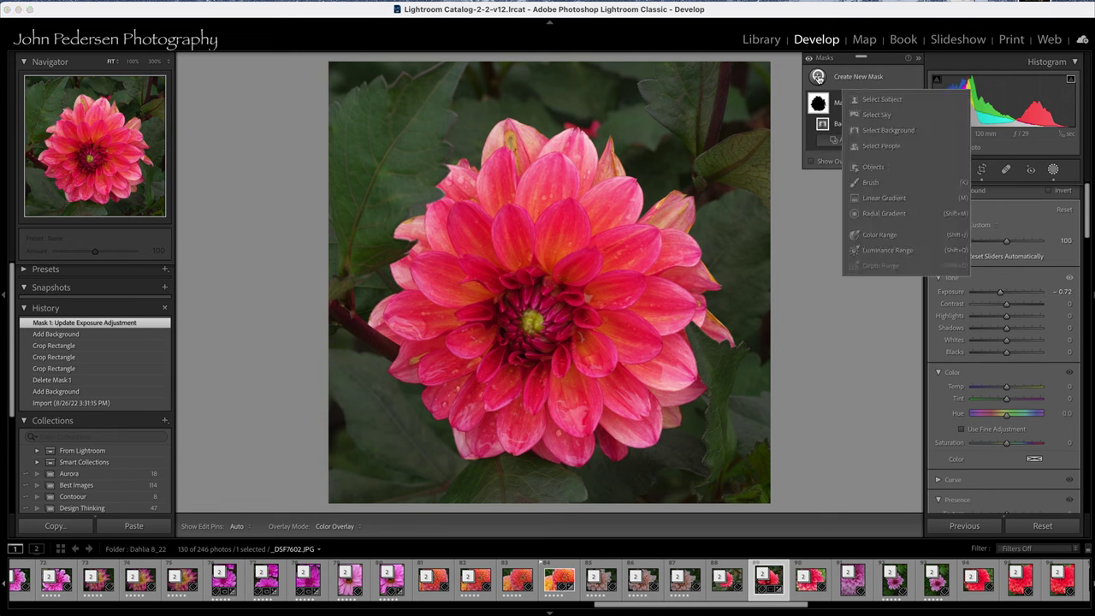
click(872, 99)
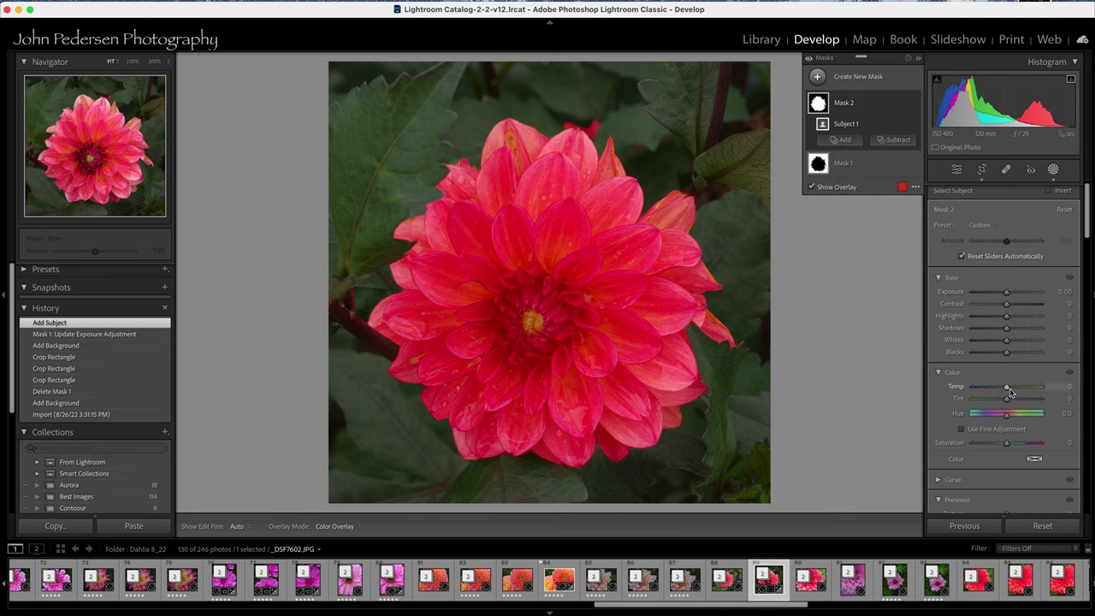
drag(1007, 445, 1013, 443)
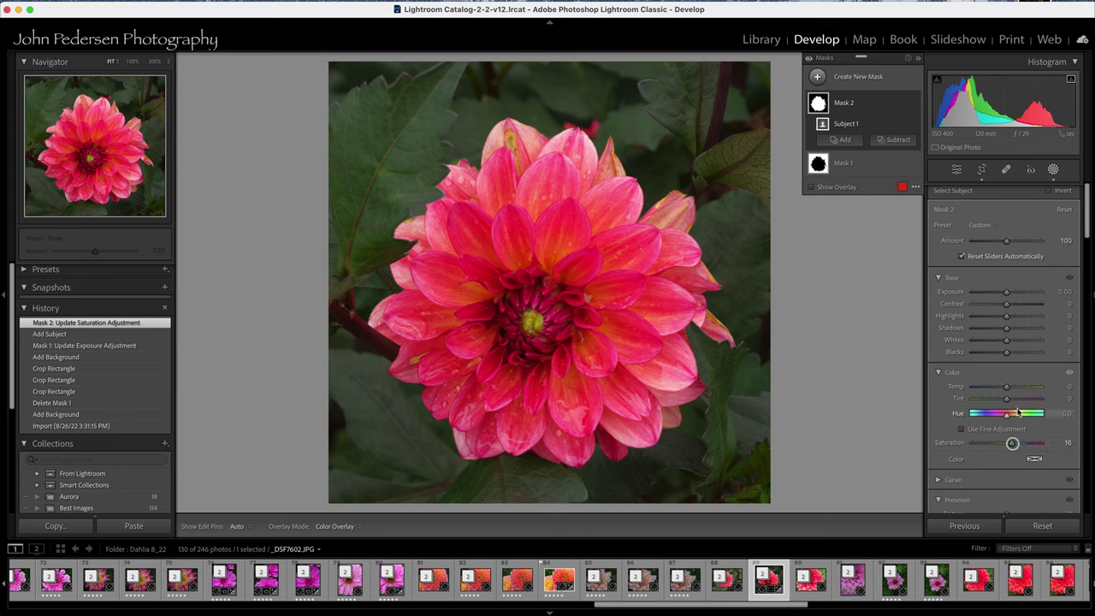
click(1007, 328)
drag(1007, 331, 1016, 328)
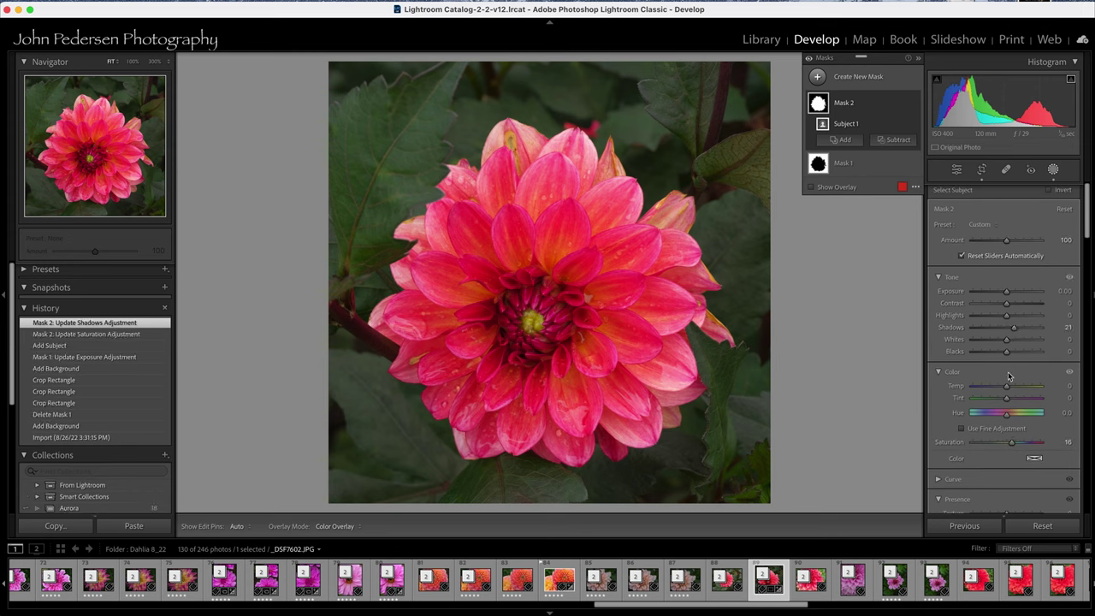
scroll(1008, 388, down, 3)
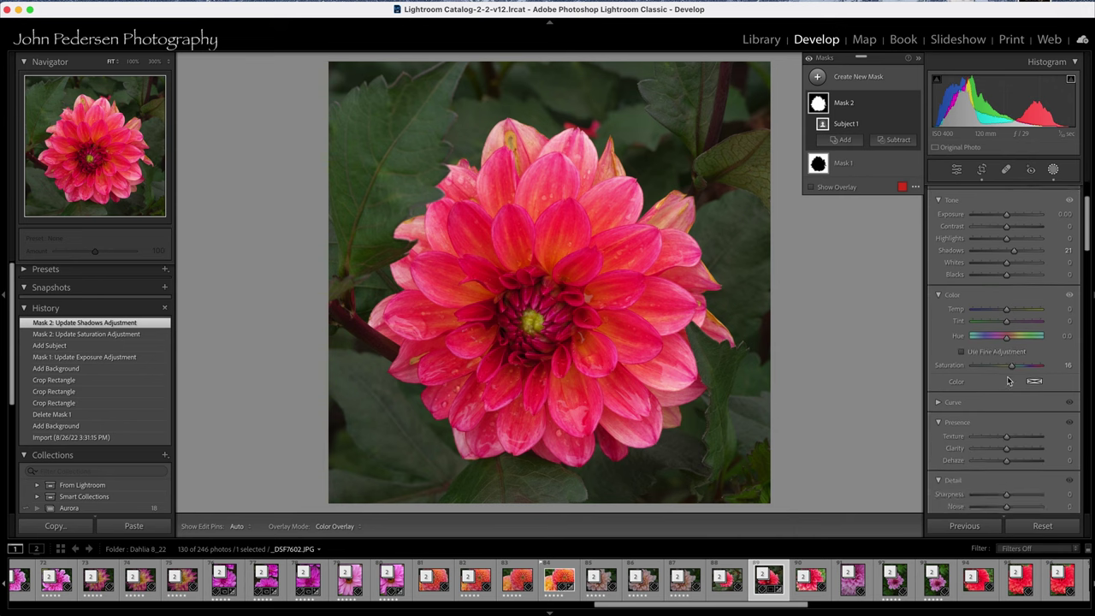
scroll(1012, 350, up, 3)
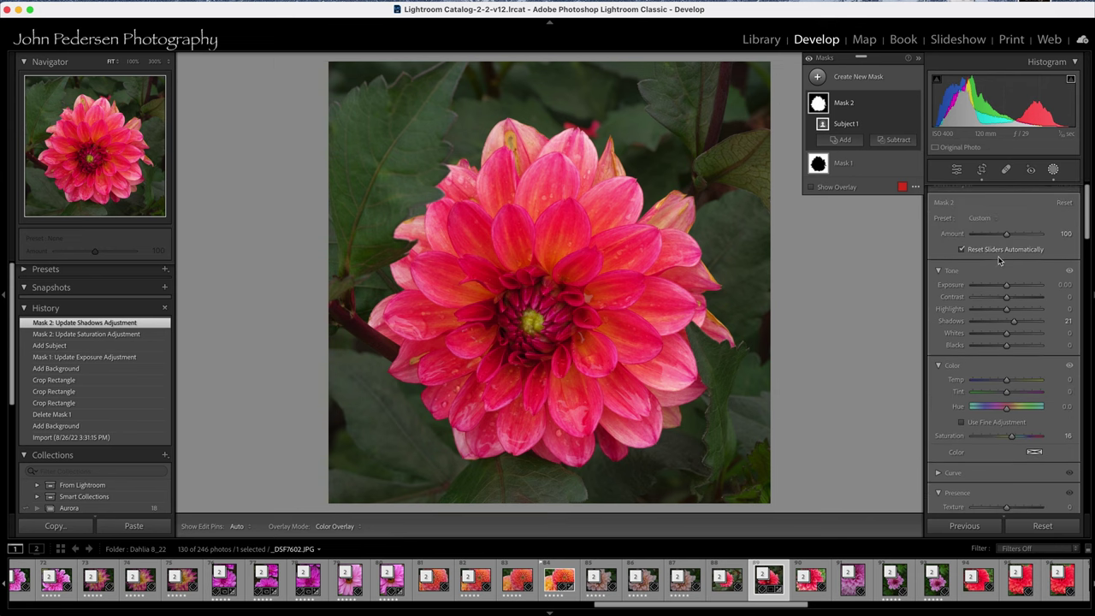
drag(1007, 285, 1010, 286)
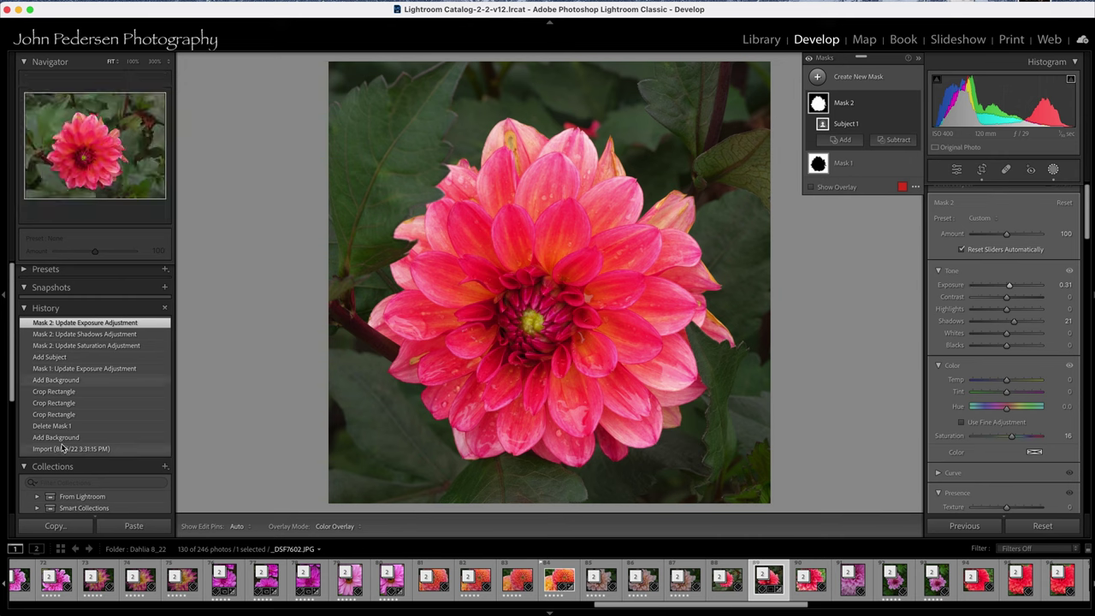
View the dahlia at the latest Add Background history state to compare it with the masked edit
click(61, 382)
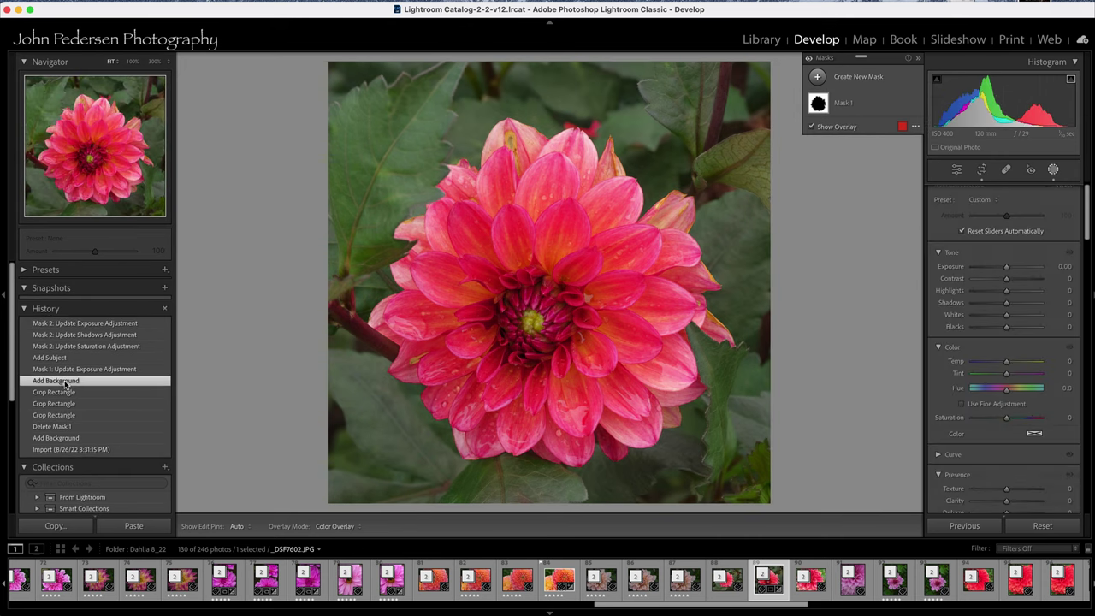